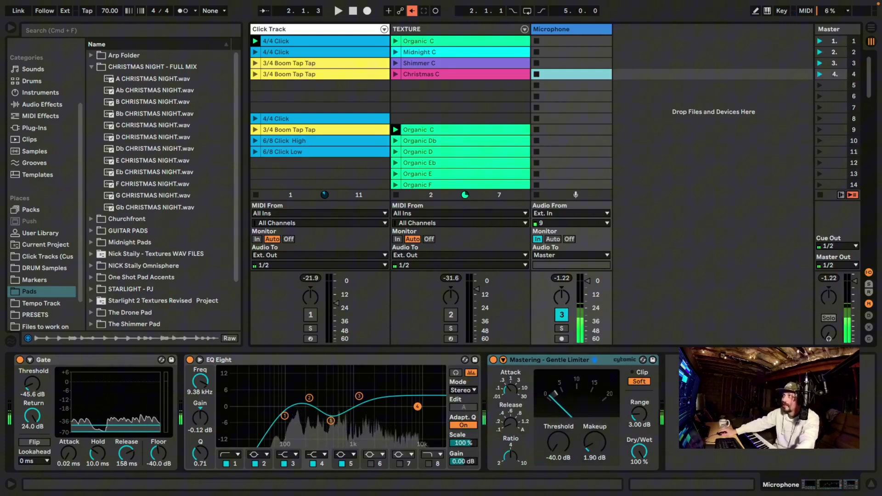
# - Turn the Click Track and TEXTURE tracks back on and launch the first scene
pyautogui.click(312, 317)
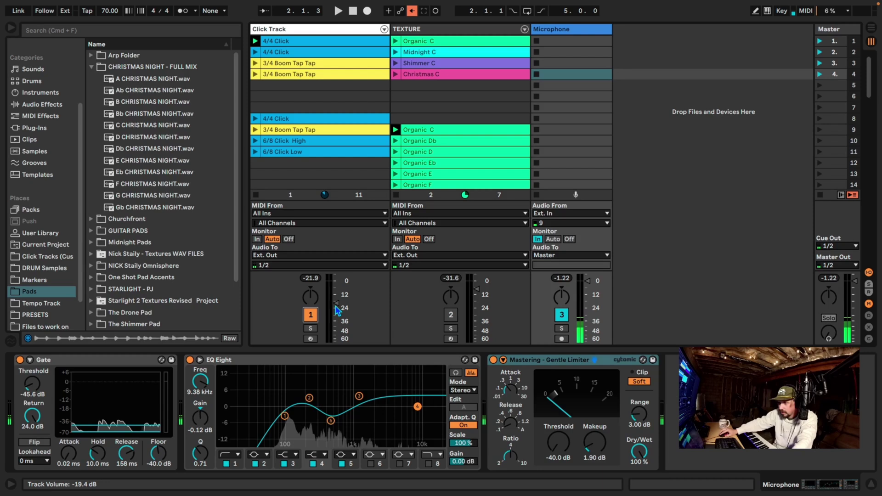
pyautogui.click(452, 315)
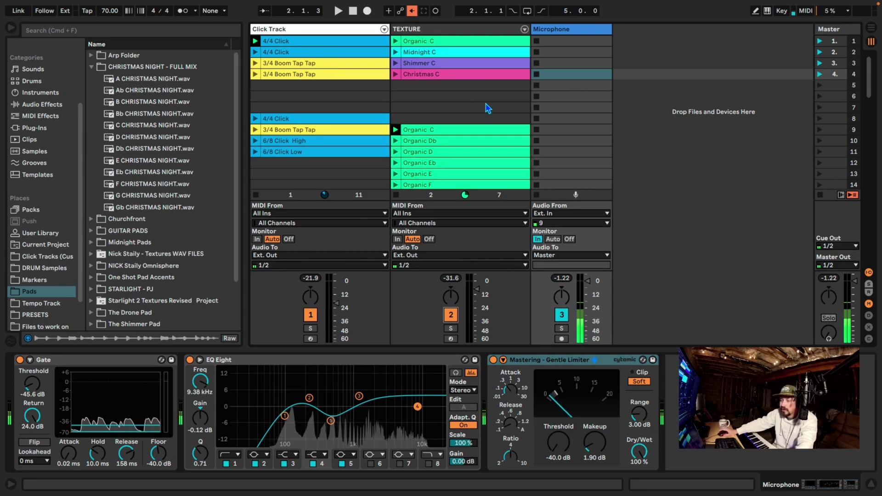
pyautogui.click(819, 41)
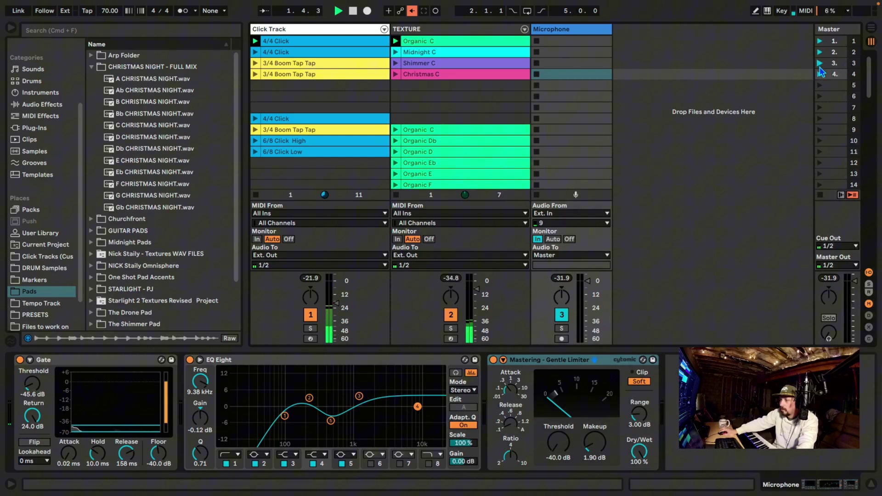
# - Launch scenes 2 and 4, ending at 72 BPM in 6/8, then stop playback
pyautogui.click(820, 53)
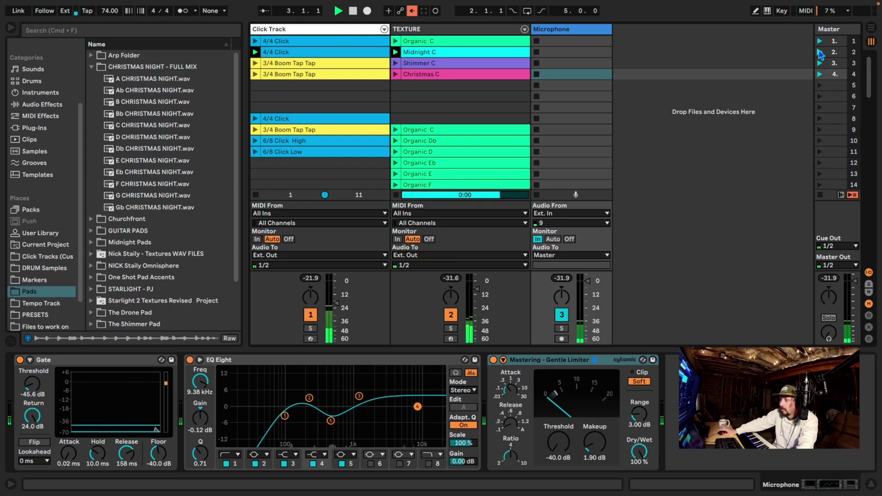
pyautogui.click(820, 74)
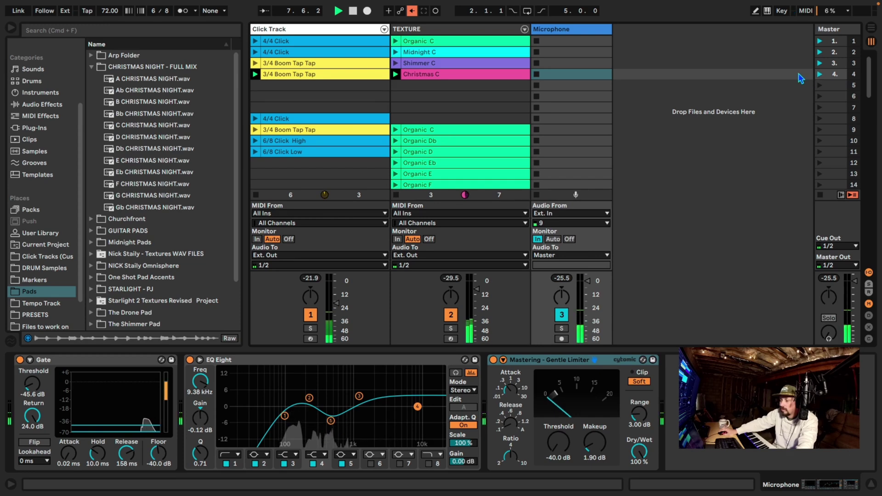
pyautogui.click(352, 12)
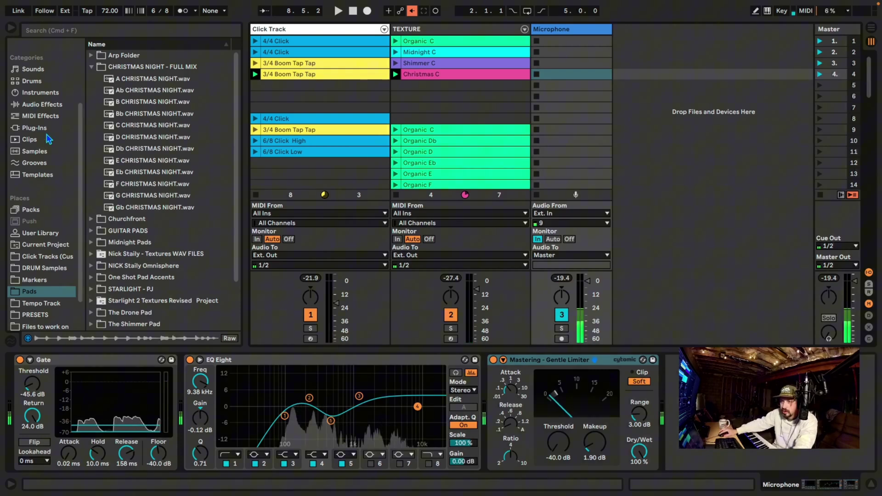
# - Drop a Drum Rack from Drums onto a new track, widen it, and reopen the Pads folder
pyautogui.click(61, 93)
pyautogui.click(33, 80)
pyautogui.moveTo(124, 66); pyautogui.dragTo(705, 86)
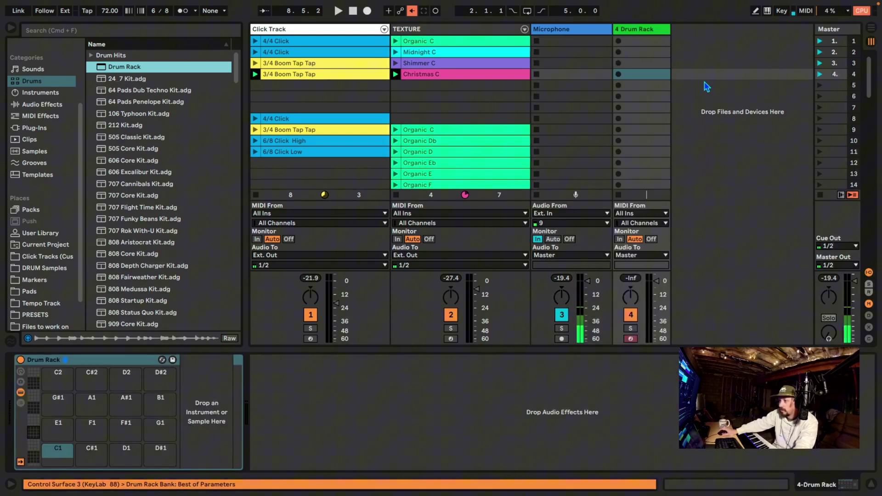
pyautogui.moveTo(666, 27); pyautogui.dragTo(692, 28)
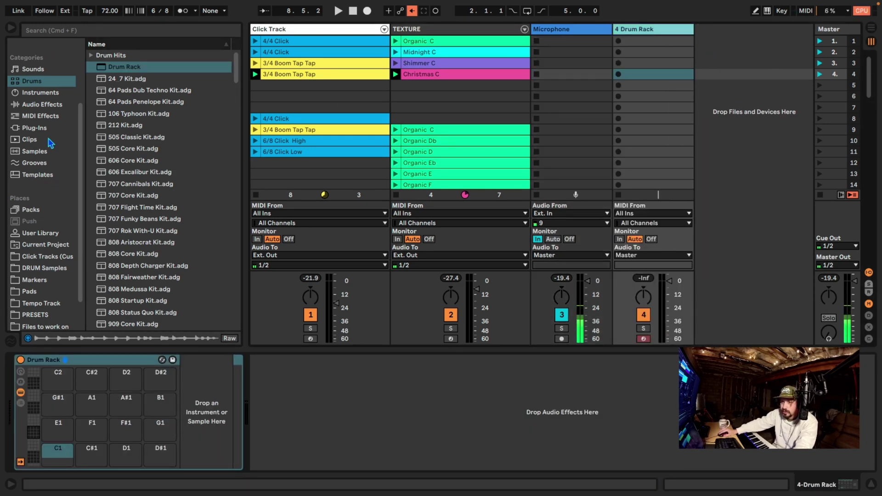
pyautogui.click(44, 292)
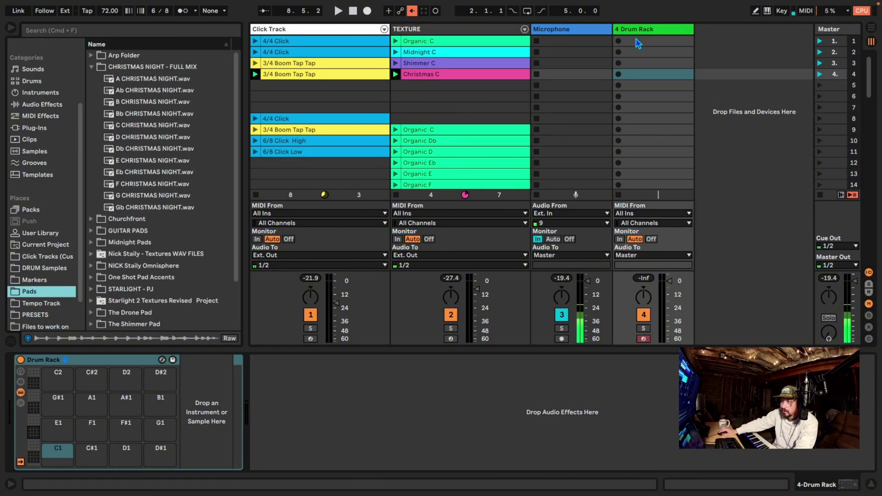
pyautogui.click(652, 29)
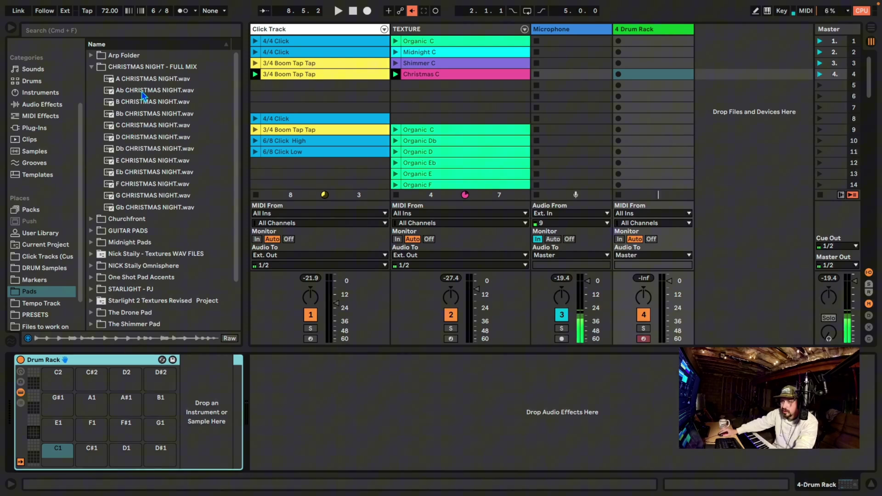
# - Load A CHRISTMAS NIGHT.wav on pad C1 and TWS Key A.wav on C#1, then hide the browser
pyautogui.moveTo(150, 82); pyautogui.dragTo(62, 457)
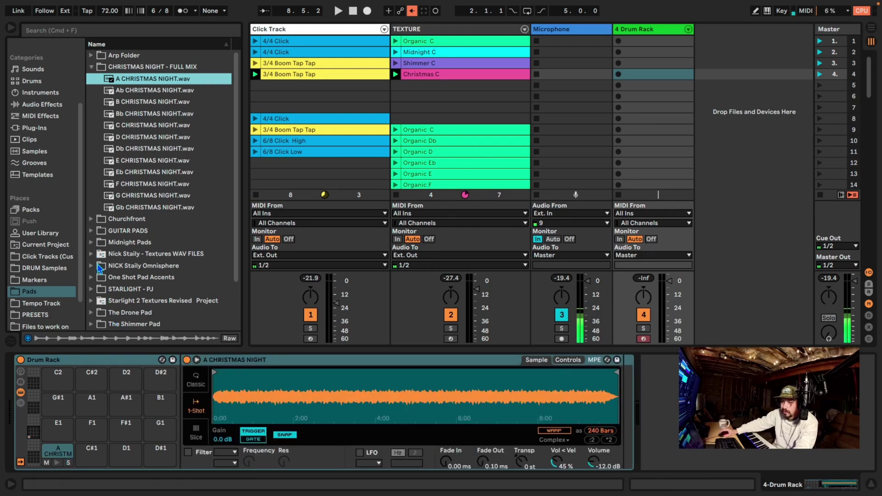
pyautogui.scroll(-5, 101, 275)
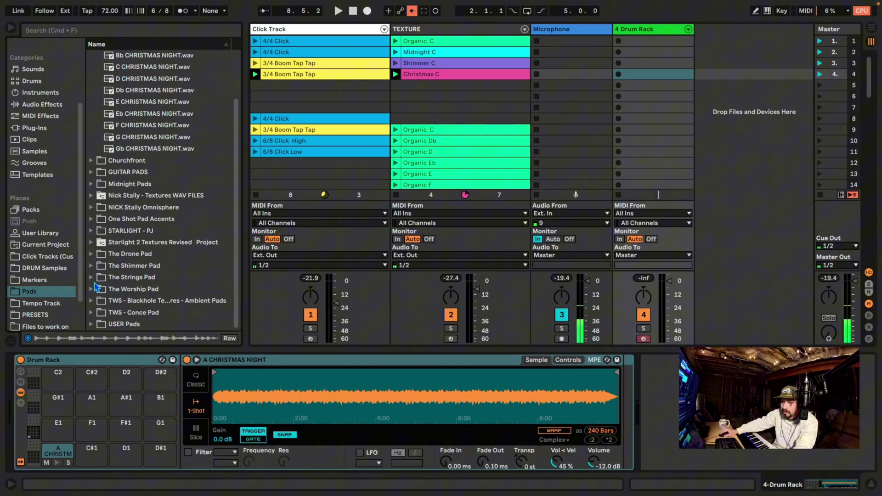
pyautogui.click(91, 300)
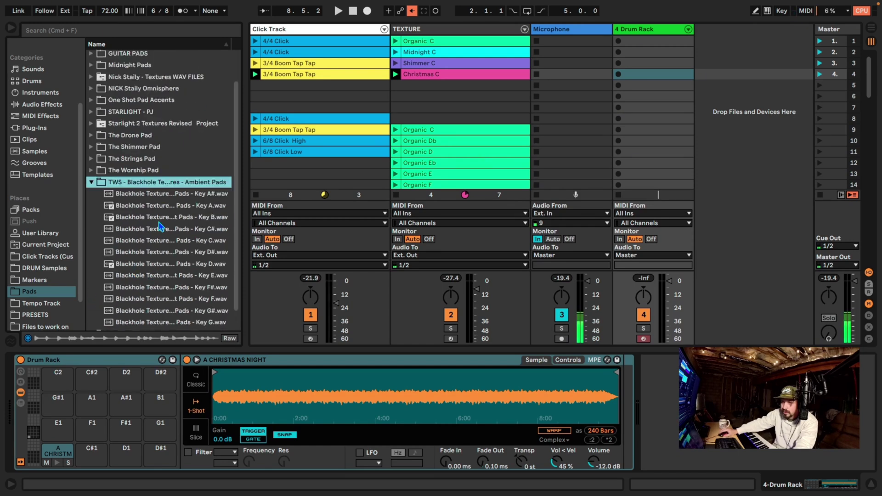
pyautogui.moveTo(169, 204); pyautogui.dragTo(97, 448)
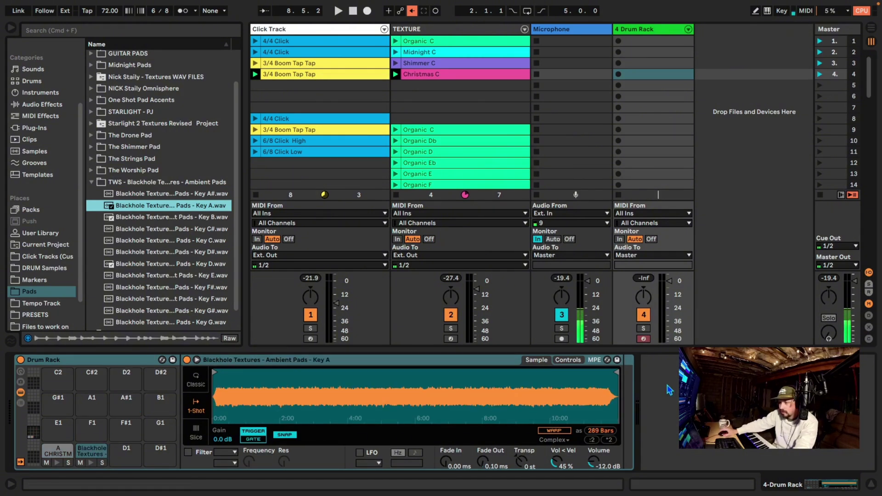
pyautogui.click(237, 409)
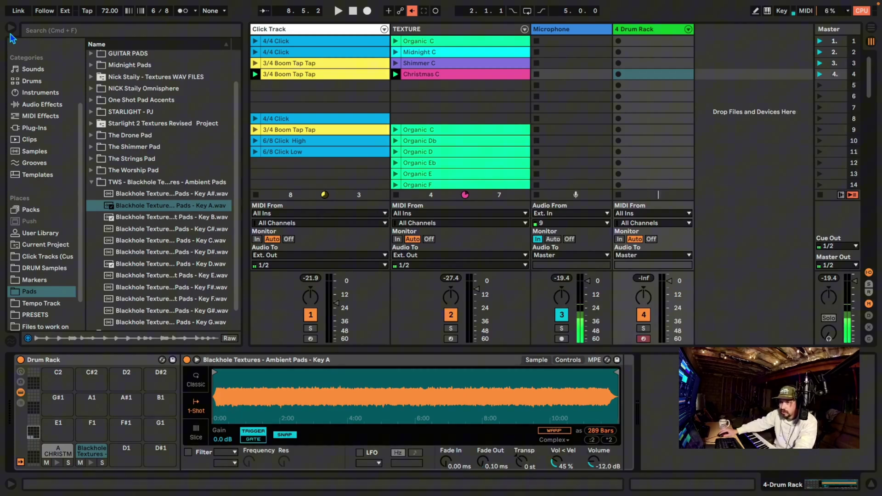
pyautogui.press('super+alt+b')
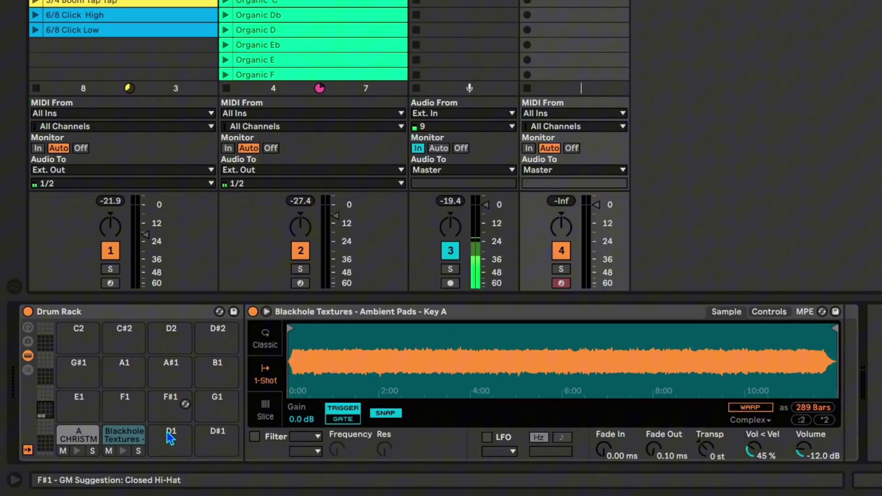
# - Set the A CHRISTMAS NIGHT pad's Simpler to Classic mode with a single voice
pyautogui.click(56, 452)
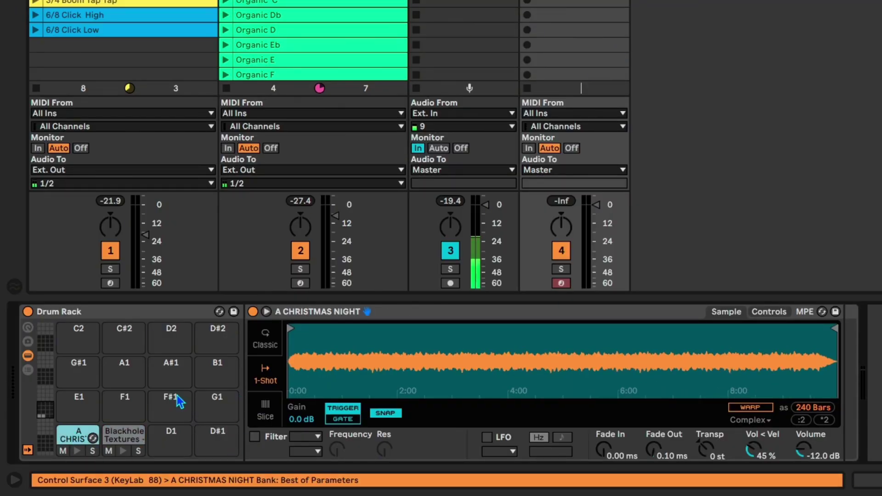
pyautogui.click(274, 341)
pyautogui.click(535, 419)
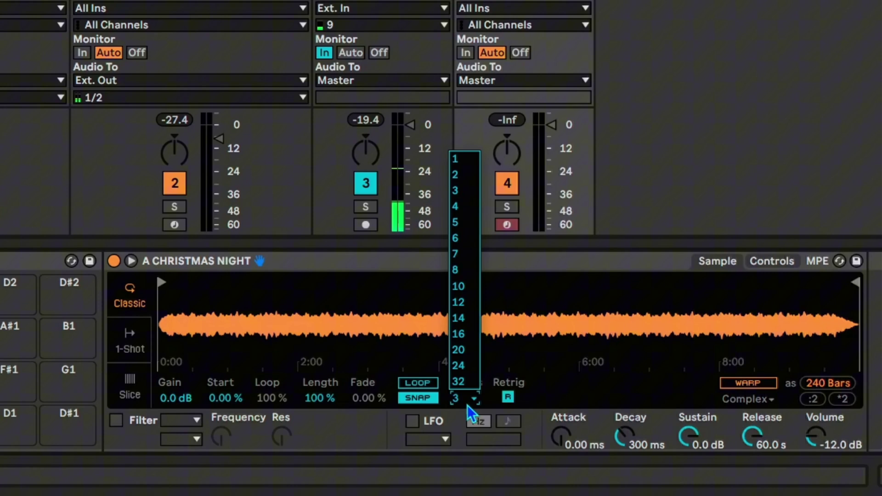
pyautogui.click(522, 228)
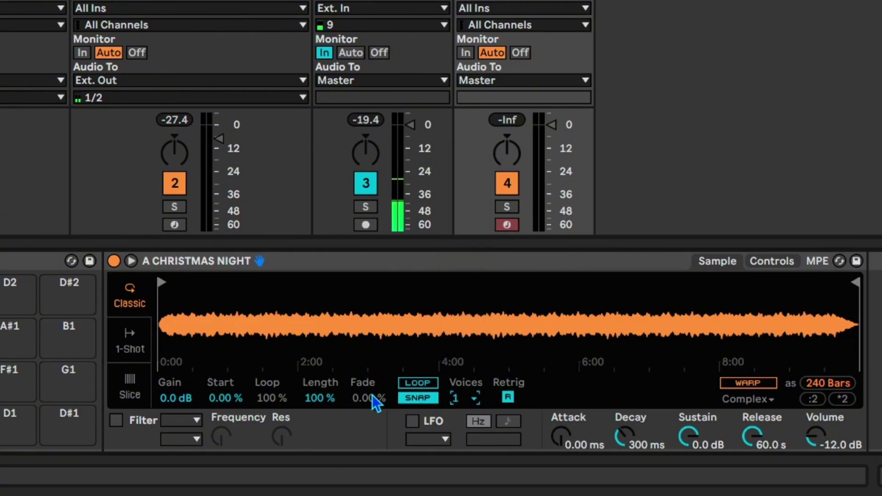
# - Loop the sample at 23.4 % length with 8.59 % fade and 4.77 s release; select Blackhole Textures
pyautogui.click(414, 385)
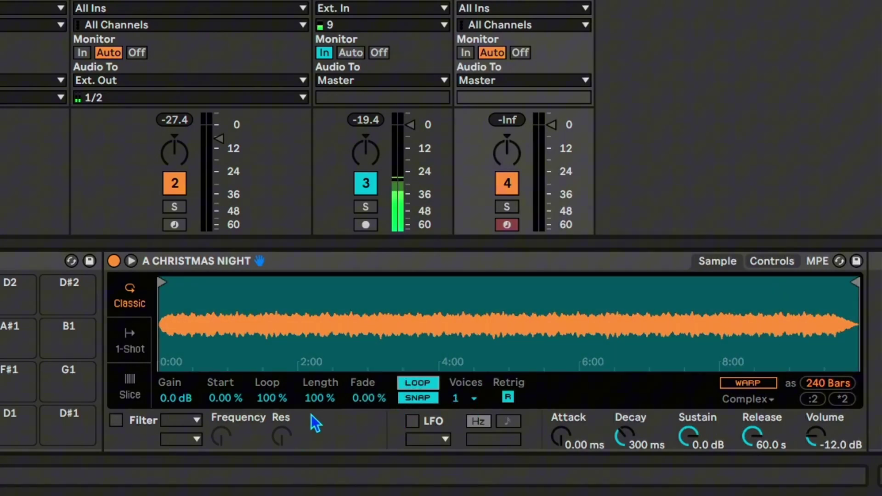
pyautogui.moveTo(320, 397); pyautogui.dragTo(321, 462)
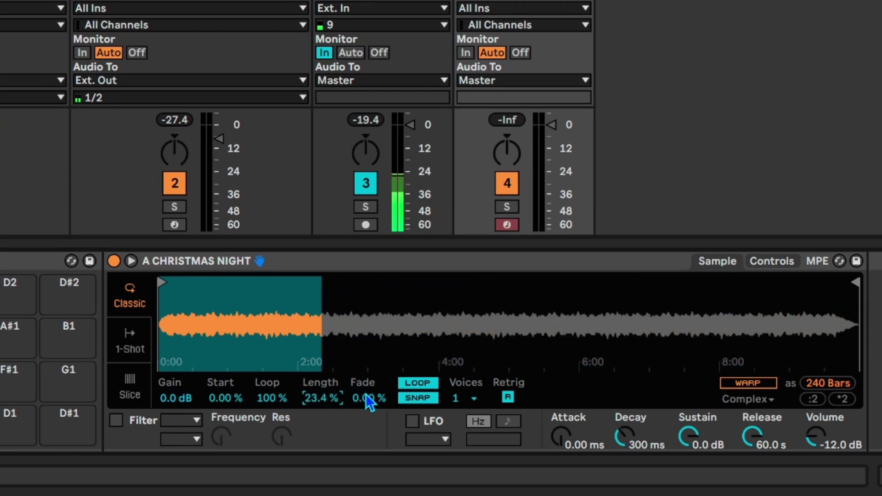
pyautogui.moveTo(366, 397); pyautogui.dragTo(366, 368)
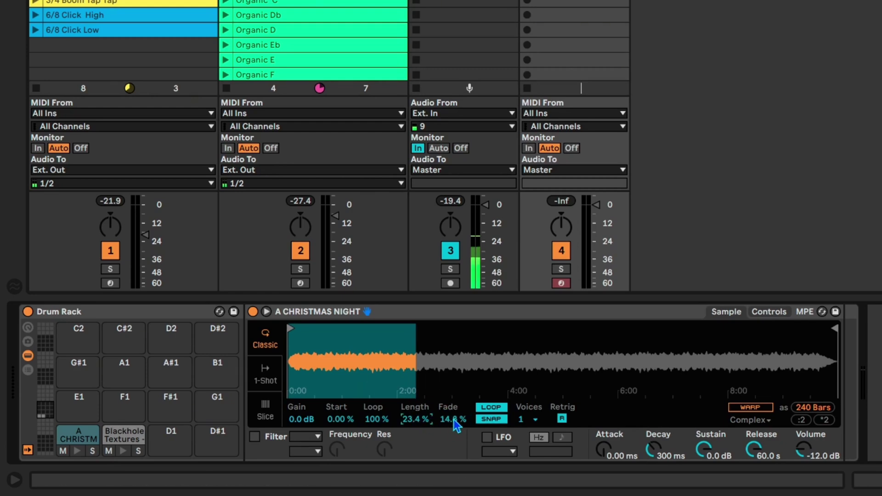
pyautogui.moveTo(453, 420); pyautogui.dragTo(454, 431)
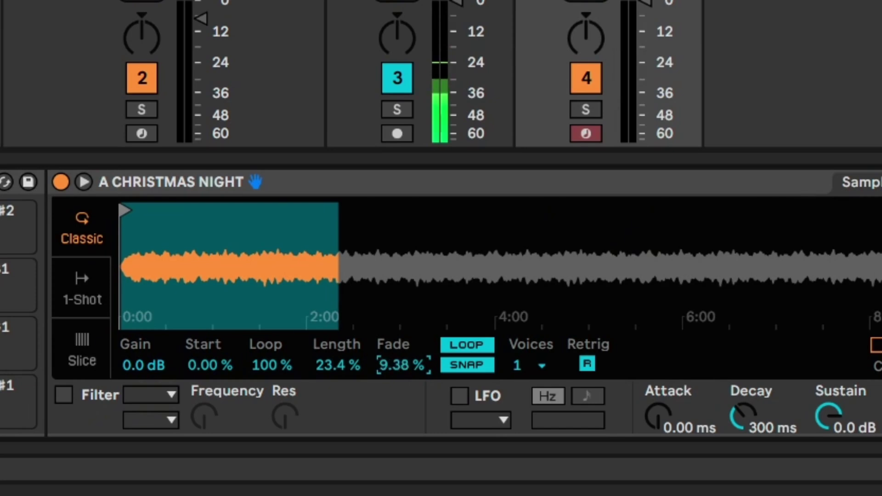
pyautogui.moveTo(403, 365)
pyautogui.mouseDown()
pyautogui.moveTo(403, 373)
pyautogui.moveTo(403, 363)
pyautogui.moveTo(417, 362)
pyautogui.mouseUp()
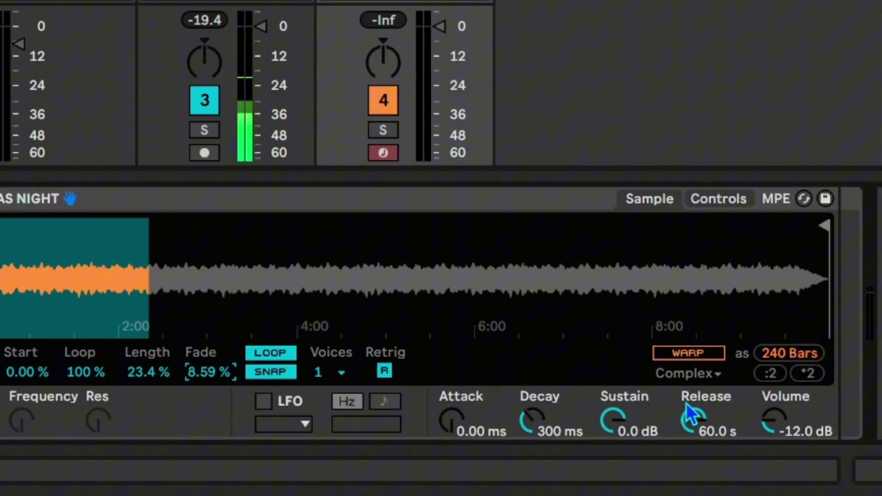
pyautogui.moveTo(689, 414); pyautogui.dragTo(689, 446)
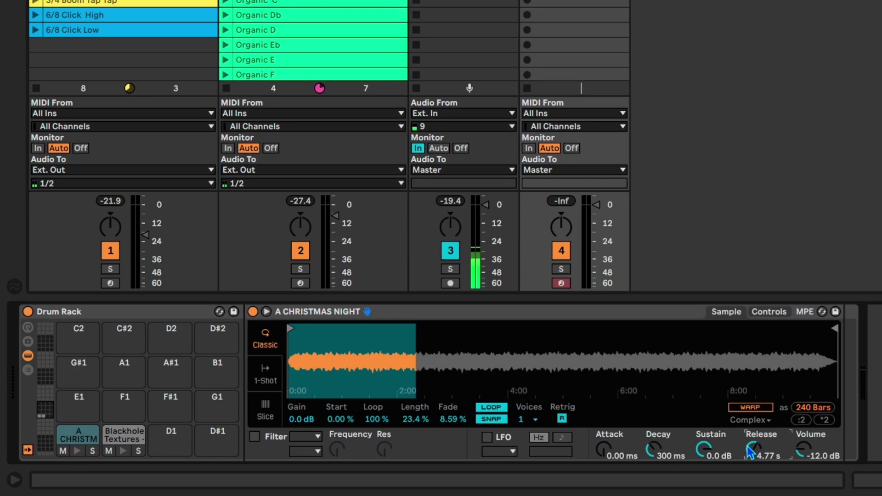
pyautogui.click(123, 437)
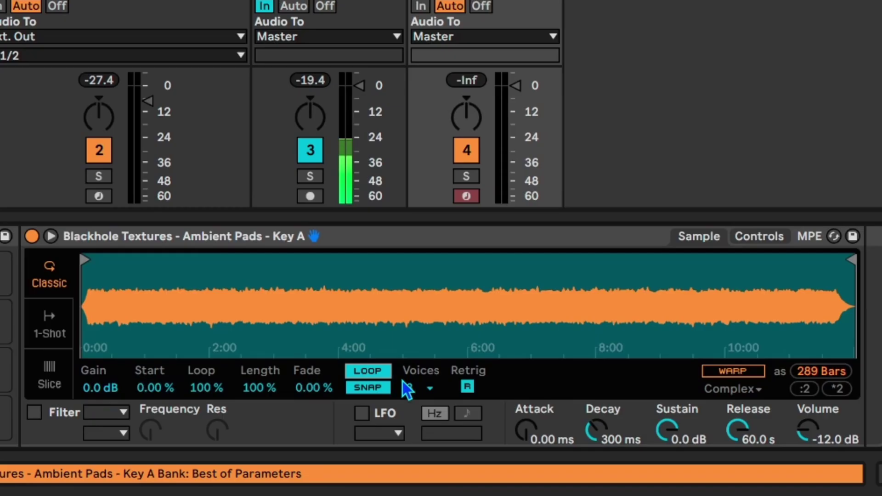
# - Give the Blackhole Textures sample 1 voice, an 8.59 % loop fade and a 4.77 s release
pyautogui.click(406, 390)
pyautogui.click(421, 122)
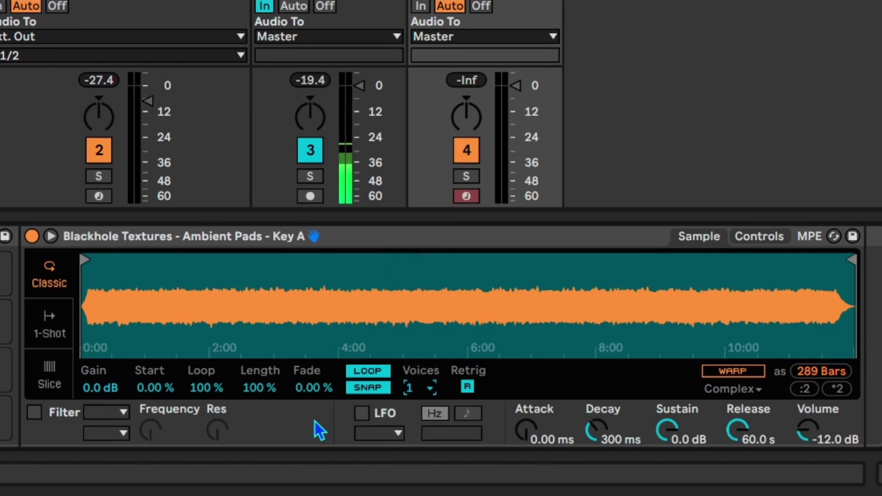
pyautogui.moveTo(313, 387)
pyautogui.mouseDown()
pyautogui.moveTo(314, 367)
pyautogui.moveTo(313, 377)
pyautogui.mouseUp()
pyautogui.moveTo(740, 431)
pyautogui.mouseDown()
pyautogui.moveTo(740, 412)
pyautogui.moveTo(737, 431)
pyautogui.mouseUp()
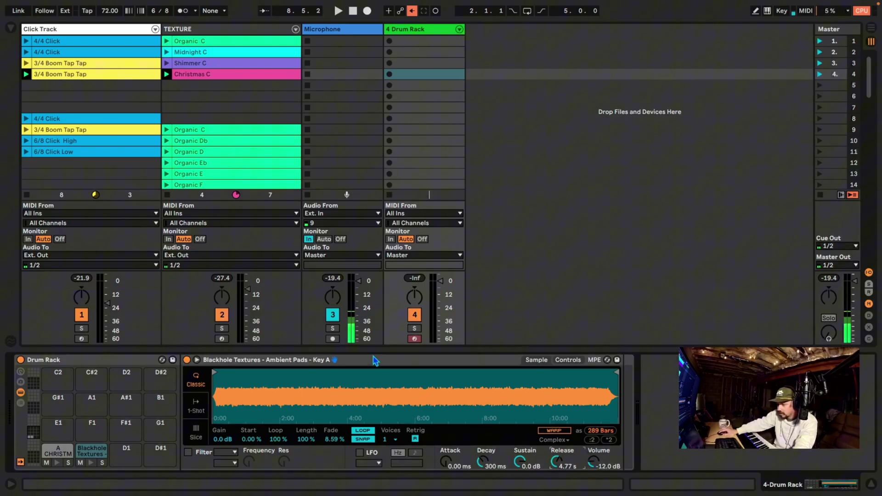
# - Create an empty MIDI clip in the Drum Rack's first slot and shorten its loop length
pyautogui.doubleClick(425, 48)
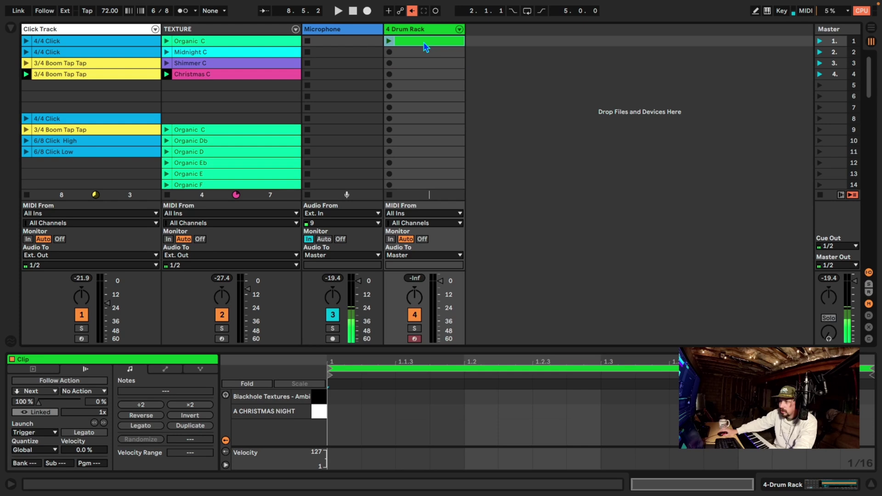
pyautogui.hotkey('ctrl', 'd')
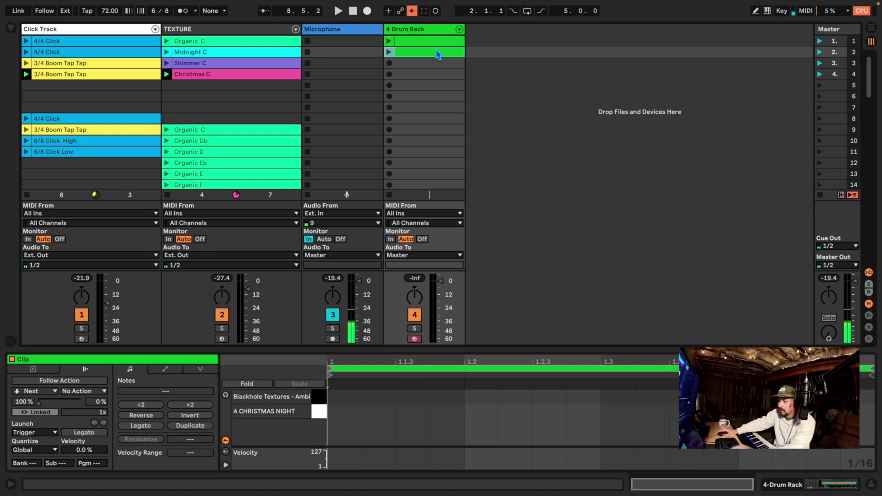
pyautogui.press('Delete')
pyautogui.click(432, 41)
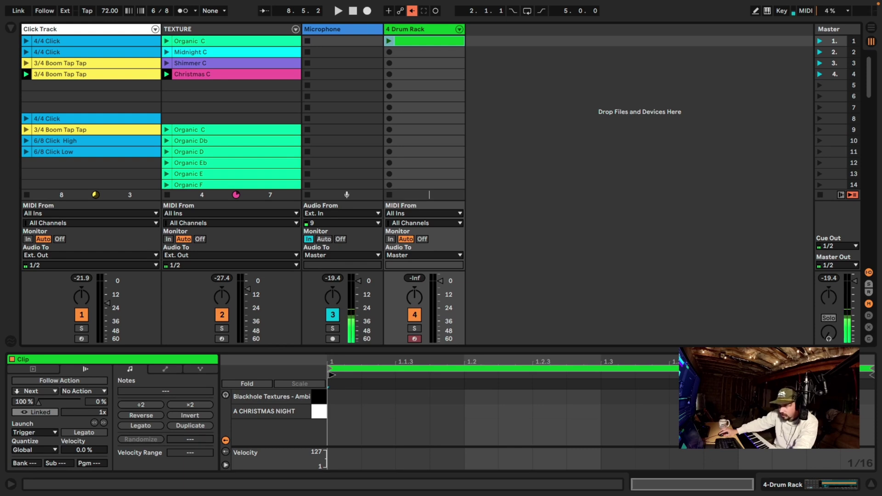
pyautogui.moveTo(332, 374); pyautogui.dragTo(362, 374)
pyautogui.hotkey('ctrl', 'z')
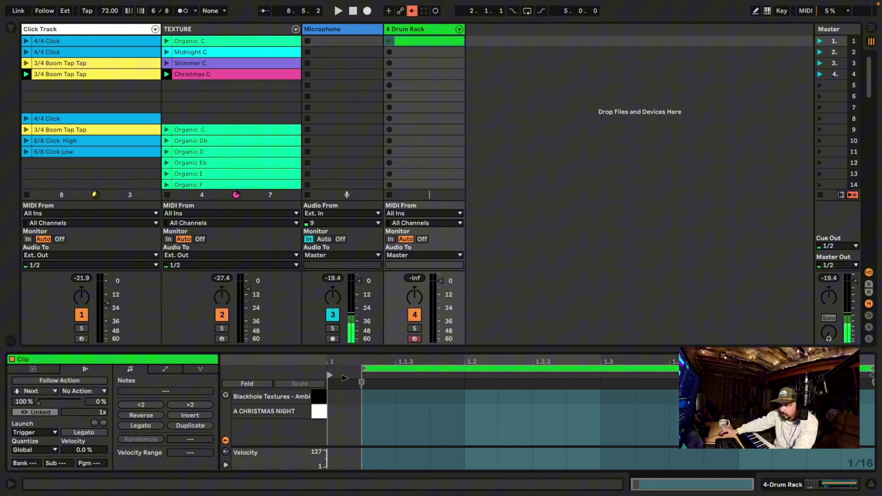
pyautogui.moveTo(869, 366); pyautogui.dragTo(841, 366)
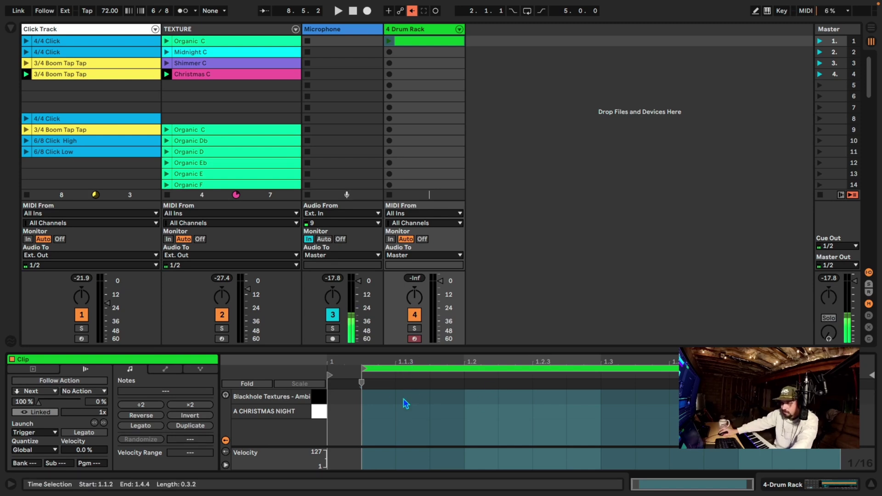
# - Add one C#1 note stretched across the whole clip, then copy the clip
pyautogui.hotkey('ctrl', 'a')
pyautogui.doubleClick(344, 399)
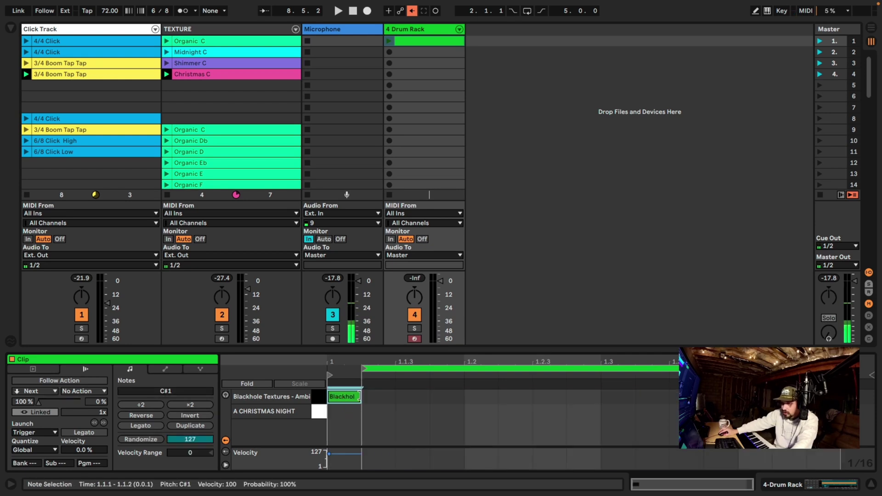
pyautogui.moveTo(359, 397); pyautogui.dragTo(873, 398)
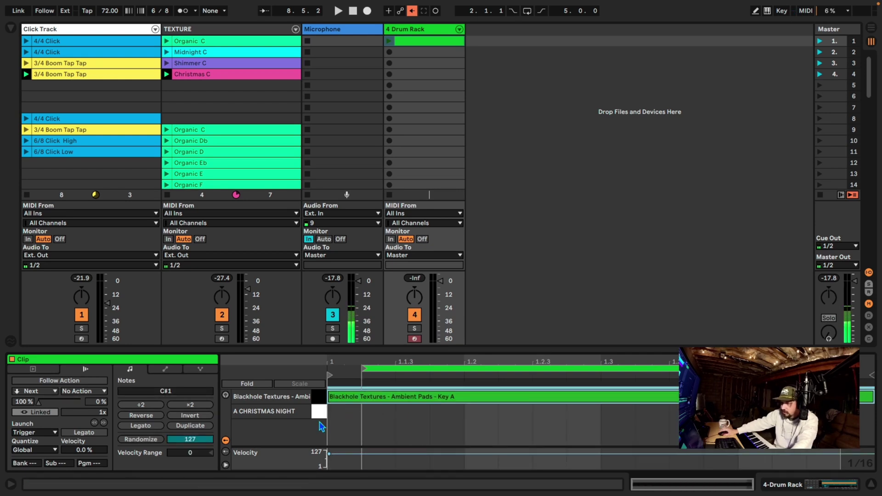
pyautogui.rightClick(403, 42)
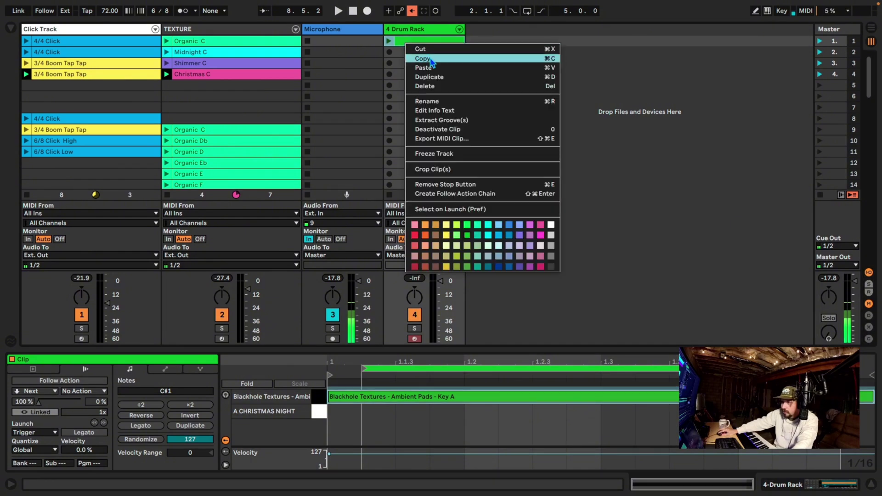
pyautogui.click(430, 59)
# - Rename the first clip to 'Christmas A'
pyautogui.rightClick(427, 42)
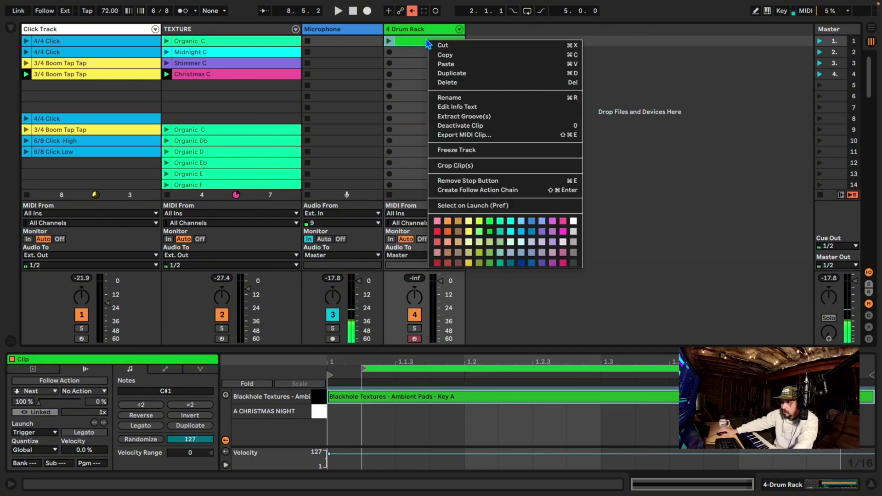
pyautogui.click(478, 97)
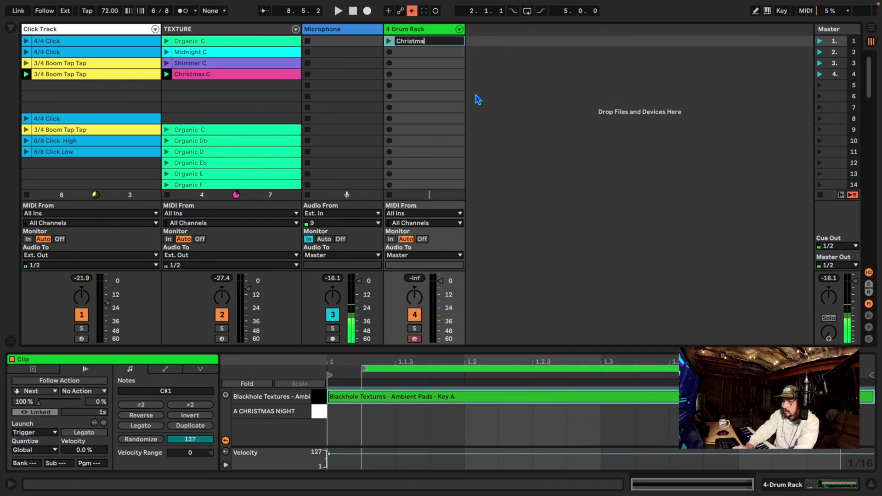
pyautogui.write('Christmas A')
pyautogui.press('Return')
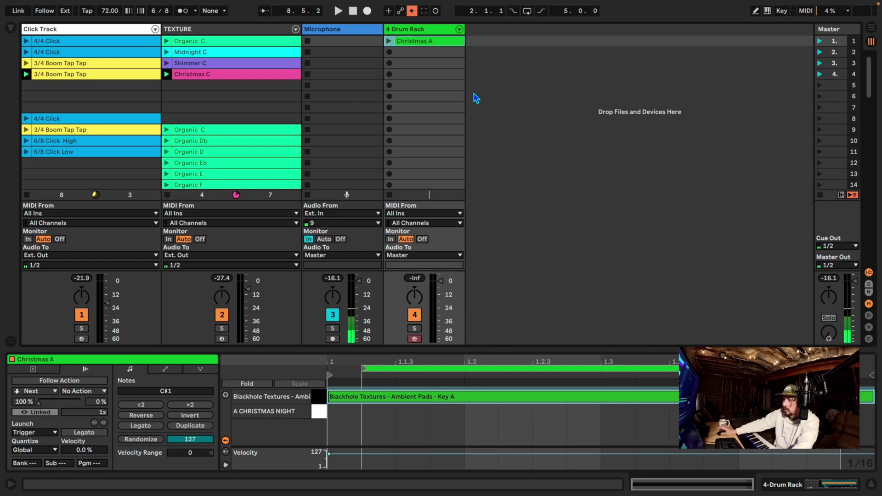
# - Paste the clip into slot 2, rename it 'Christmas B', and move its note to C1
pyautogui.rightClick(432, 41)
pyautogui.click(436, 56)
pyautogui.rightClick(429, 50)
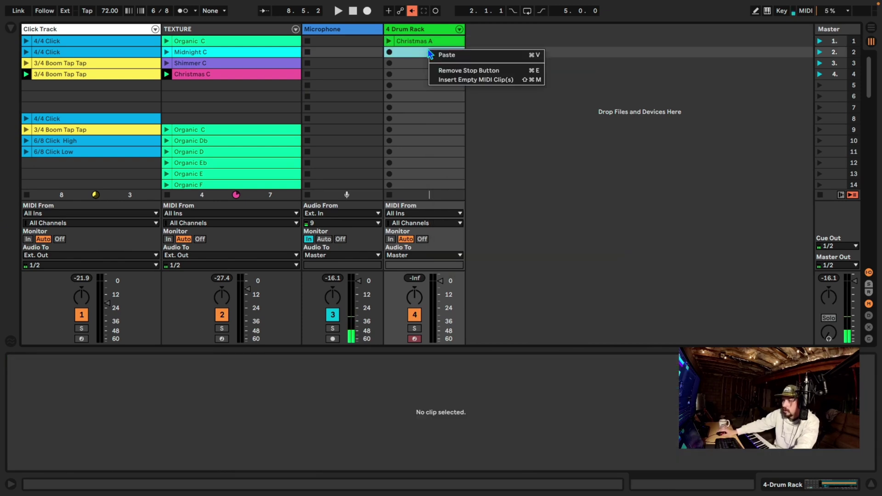
pyautogui.click(458, 59)
pyautogui.rightClick(430, 51)
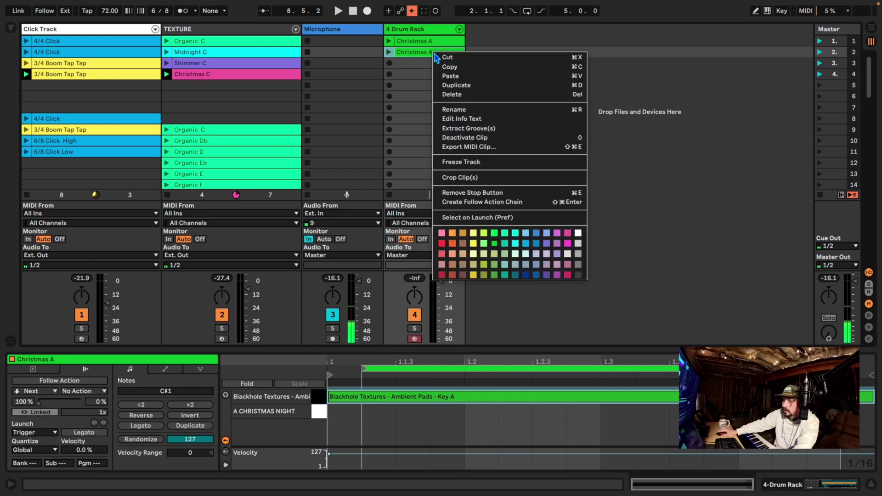
pyautogui.click(458, 109)
pyautogui.press('Right')
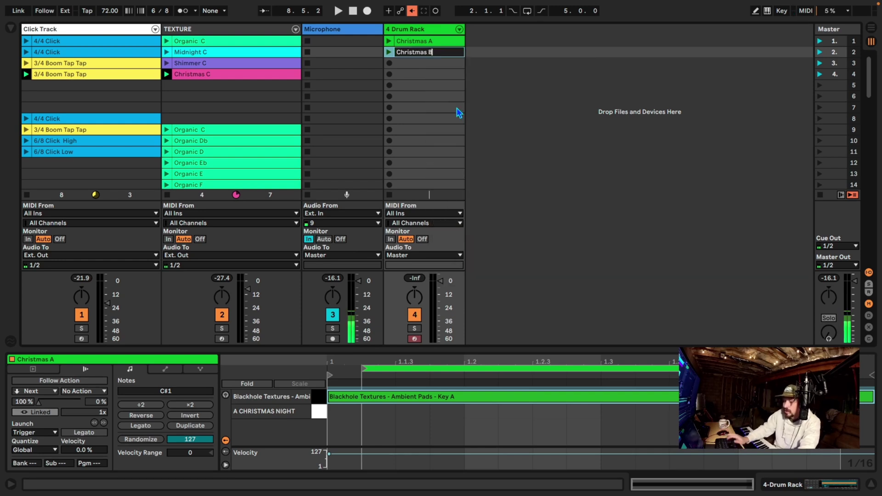
pyautogui.write('B')
pyautogui.press('Return')
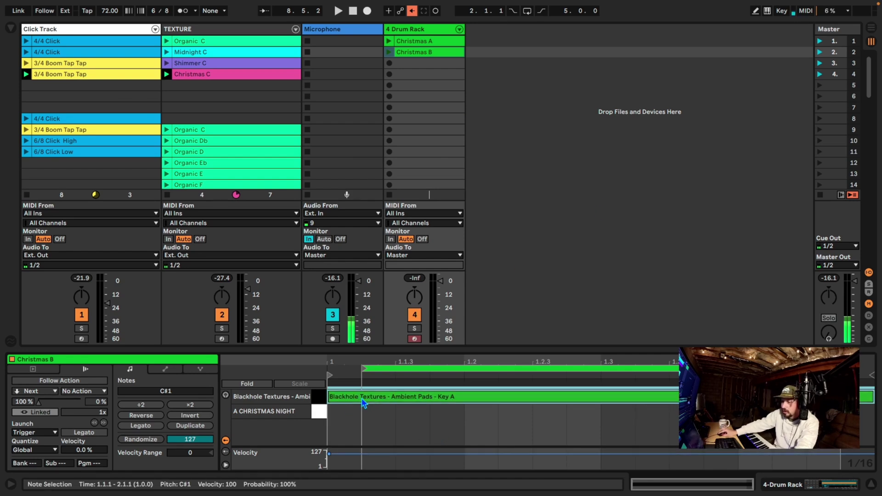
pyautogui.press('Down')
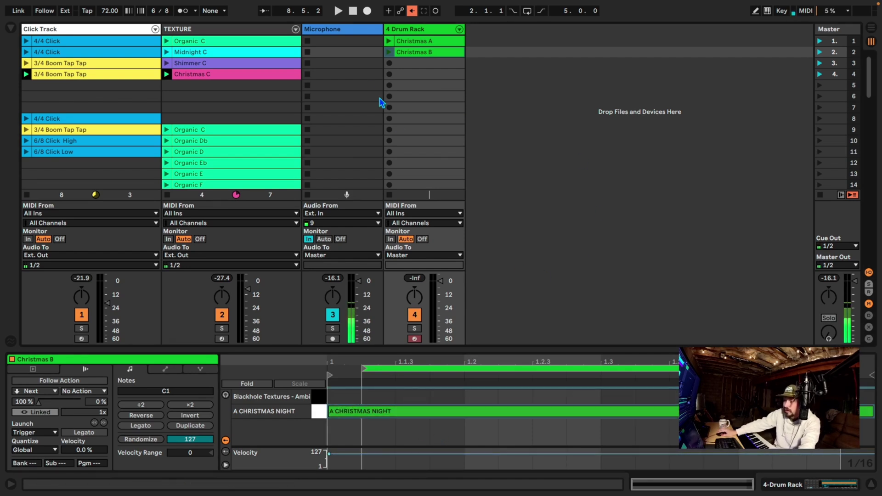
# - Audition Christmas A and B with tracks 1 and 2 muted, then show the 4 Drum Rack devices
pyautogui.click(389, 42)
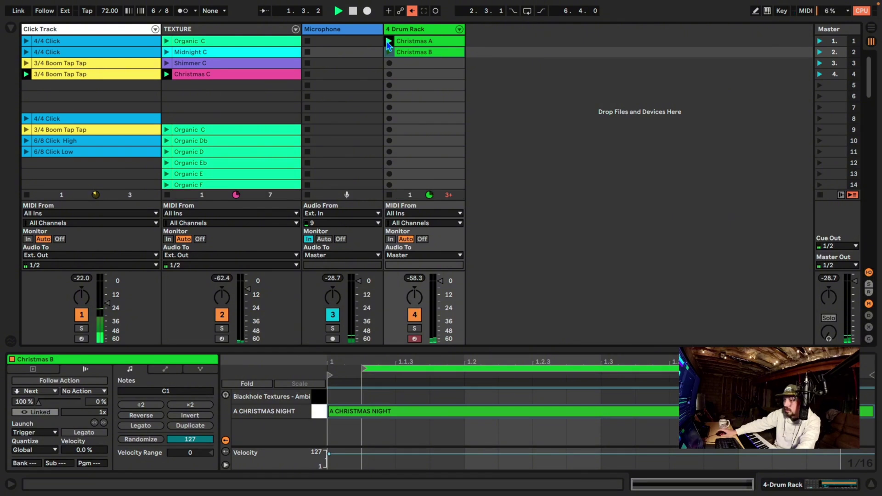
pyautogui.click(387, 50)
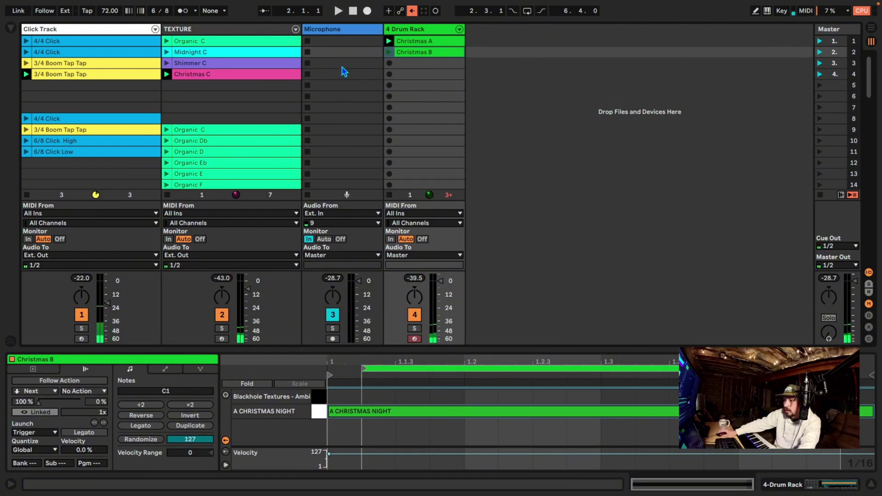
pyautogui.click(221, 316)
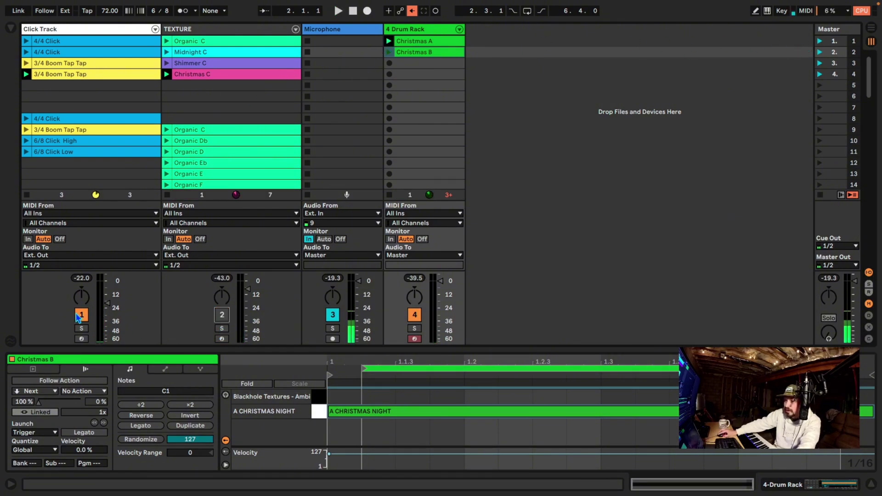
pyautogui.click(82, 315)
pyautogui.click(388, 41)
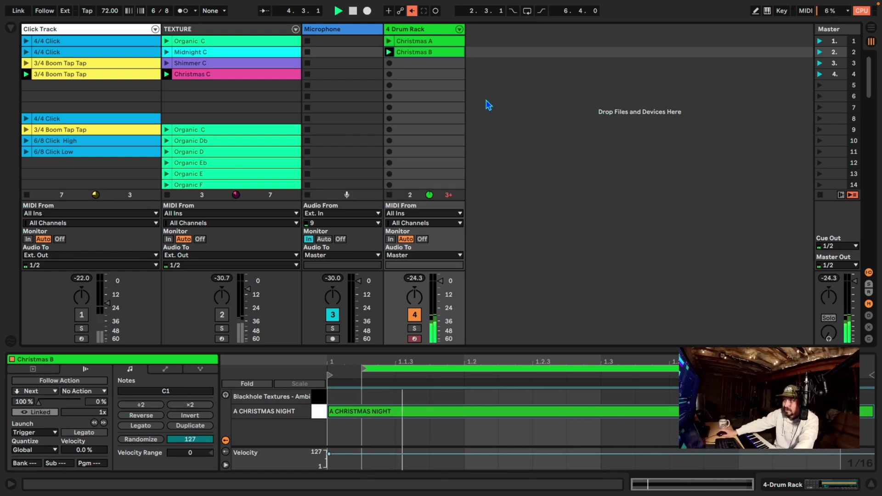
pyautogui.click(389, 41)
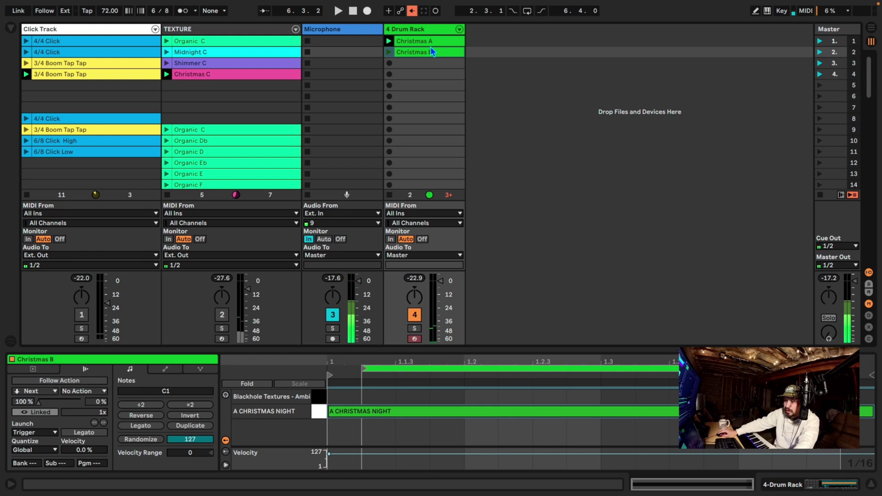
pyautogui.click(408, 31)
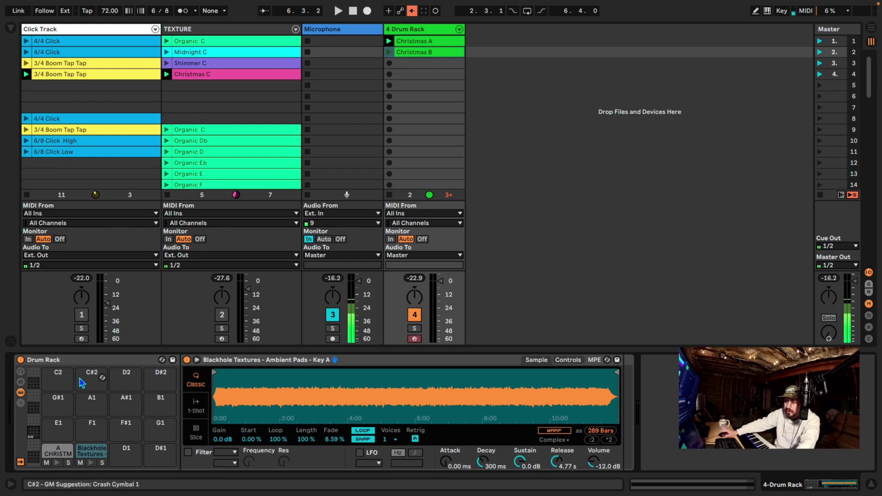
# - Group the Drum Rack into an Instrument Rack with an empty second chain, then view TEXTURE's PATCHES
pyautogui.click(106, 360)
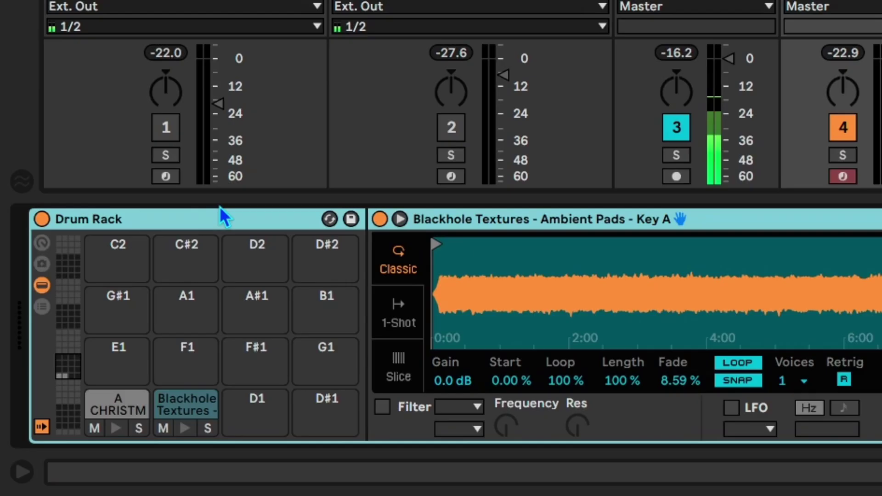
pyautogui.hotkey('ctrl', 'g')
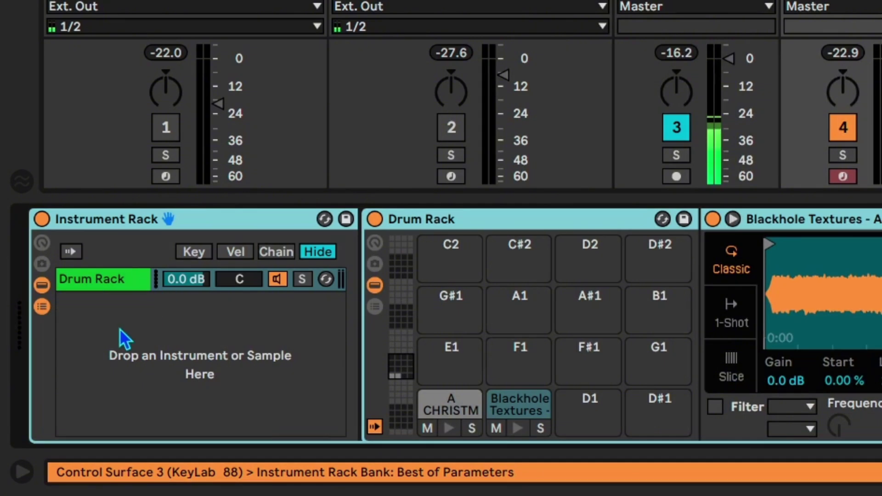
pyautogui.rightClick(119, 329)
pyautogui.click(150, 360)
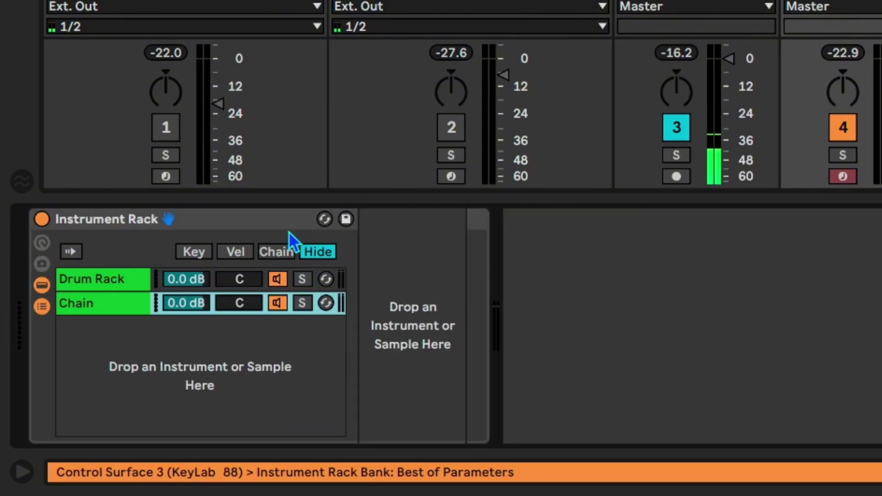
pyautogui.click(275, 251)
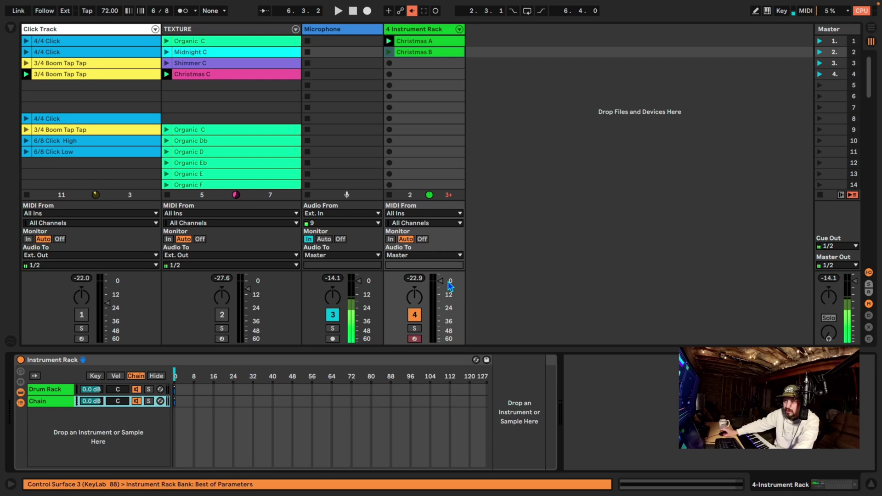
pyautogui.click(188, 30)
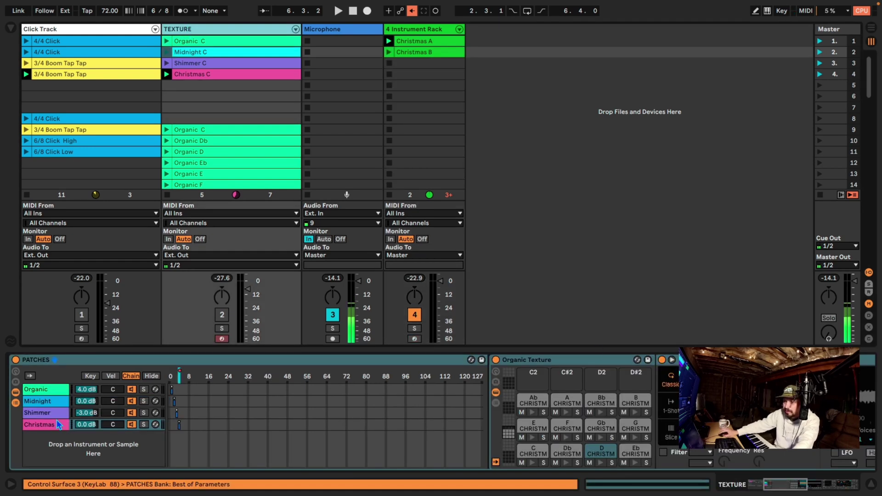
pyautogui.click(42, 389)
pyautogui.click(43, 401)
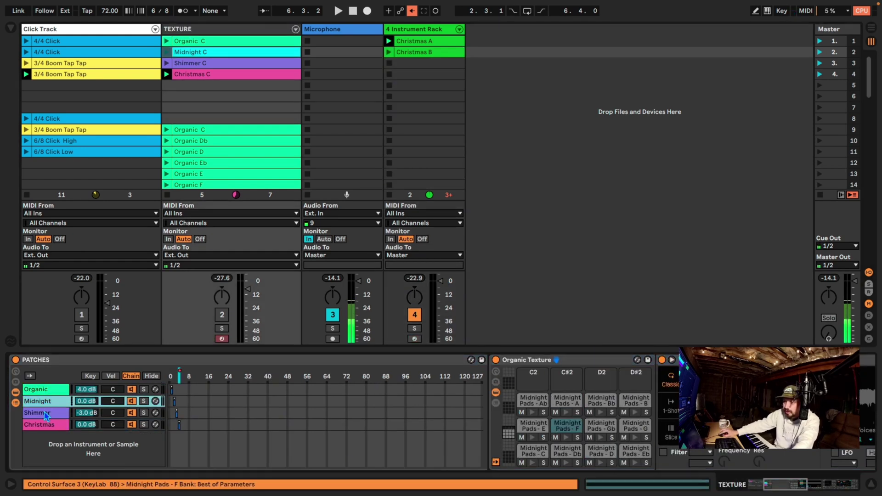
pyautogui.click(45, 413)
pyautogui.click(46, 424)
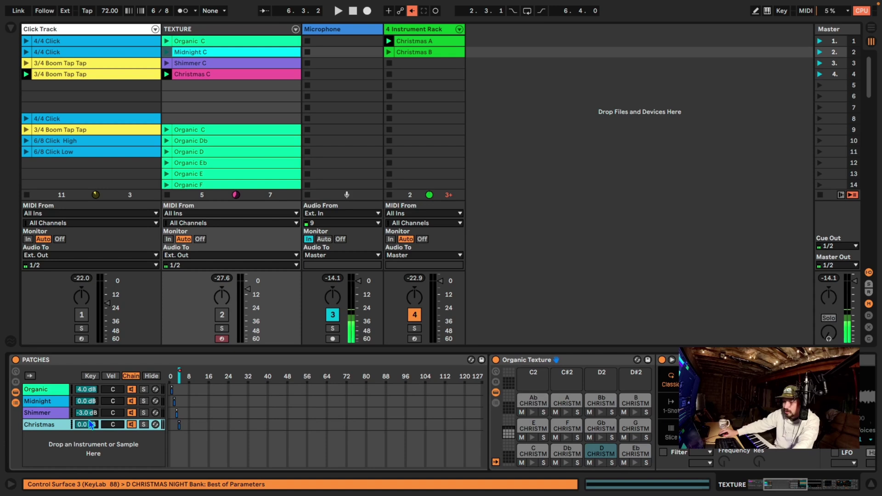
pyautogui.click(47, 412)
pyautogui.click(47, 401)
pyautogui.click(45, 389)
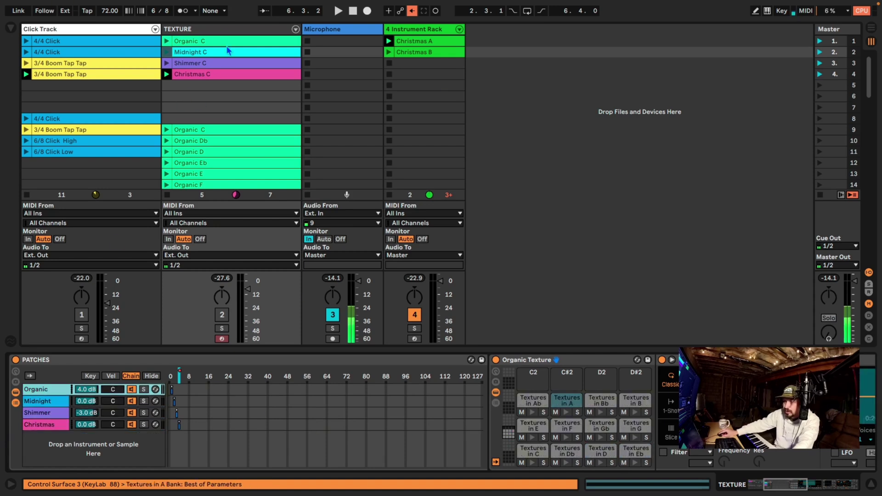
pyautogui.scroll(-9, 230, 94)
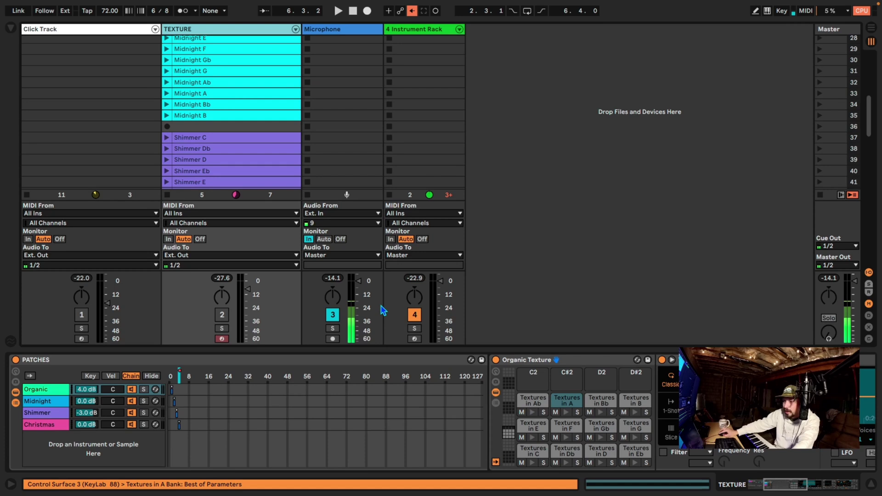
pyautogui.scroll(-5, 212, 149)
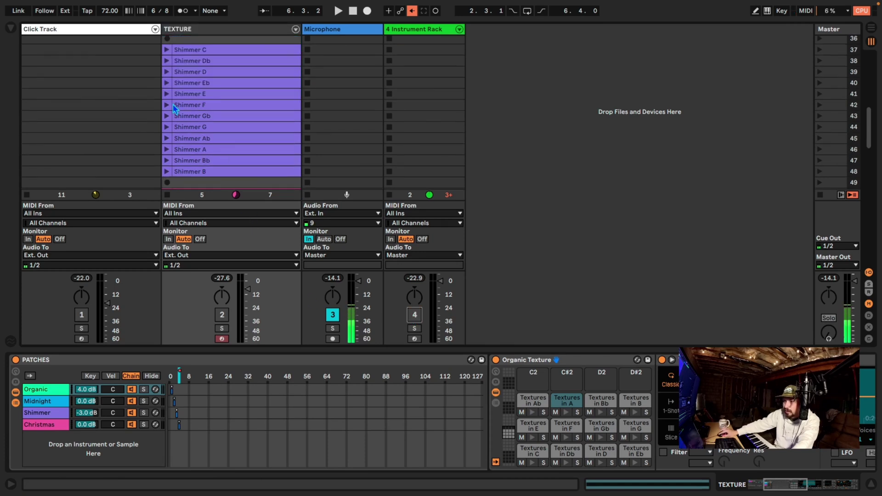
pyautogui.click(167, 105)
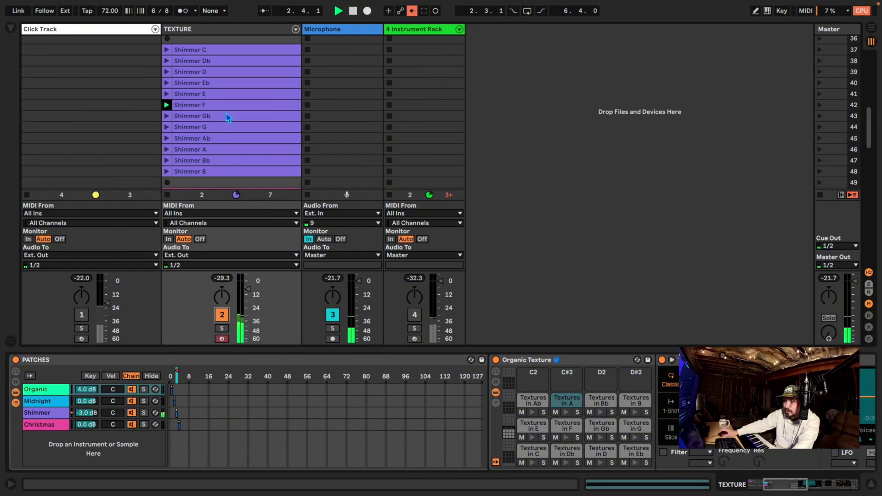
pyautogui.scroll(-8, 216, 138)
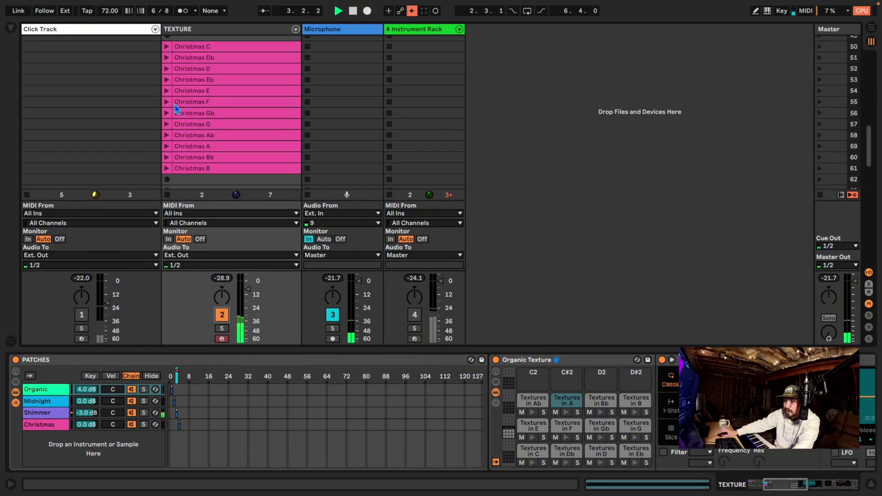
pyautogui.click(167, 102)
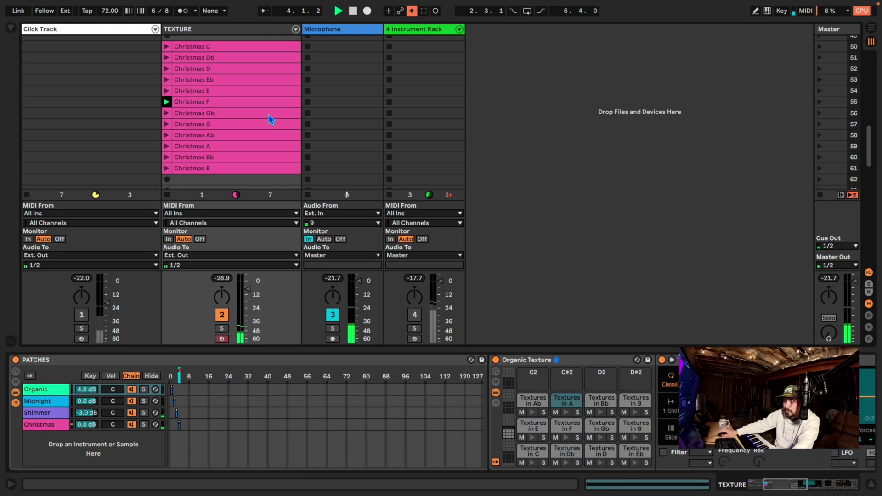
pyautogui.scroll(15, 269, 118)
pyautogui.press('space')
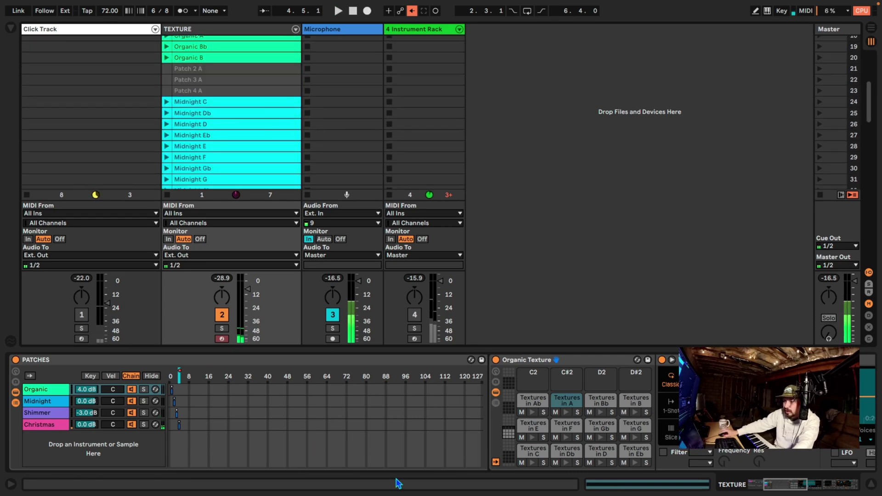
# - Scroll through the TEXTURE track's macro rack, then select the Microphone track and show track 4's Instrument Rack
pyautogui.moveTo(807, 486); pyautogui.dragTo(794, 486)
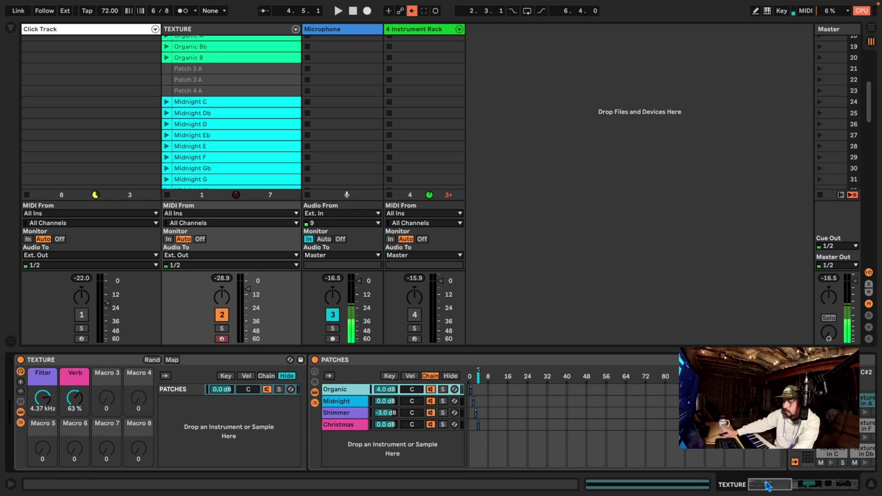
pyautogui.moveTo(766, 485)
pyautogui.mouseDown()
pyautogui.moveTo(868, 486)
pyautogui.moveTo(769, 485)
pyautogui.mouseUp()
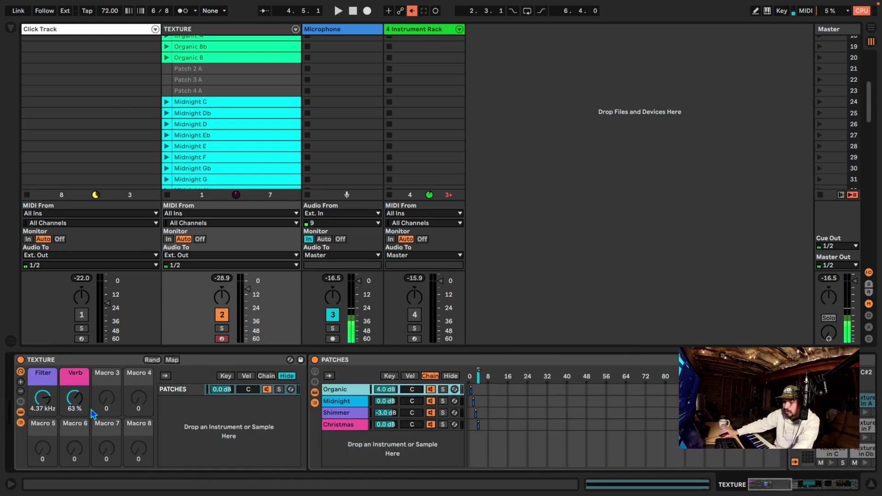
pyautogui.click(340, 27)
pyautogui.click(426, 31)
# - Briefly solo and unsolo the TEXTURE track during scene 1 playback, then stop the transport
pyautogui.scroll(1, 413, 137)
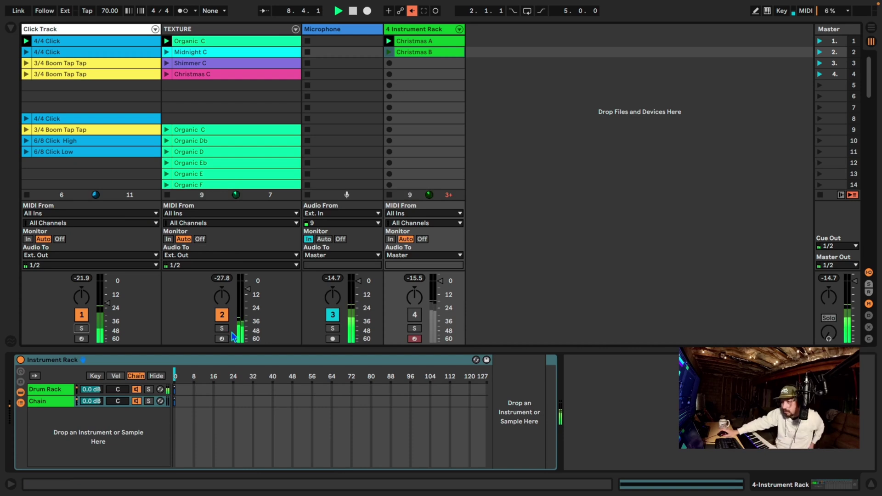
pyautogui.click(223, 328)
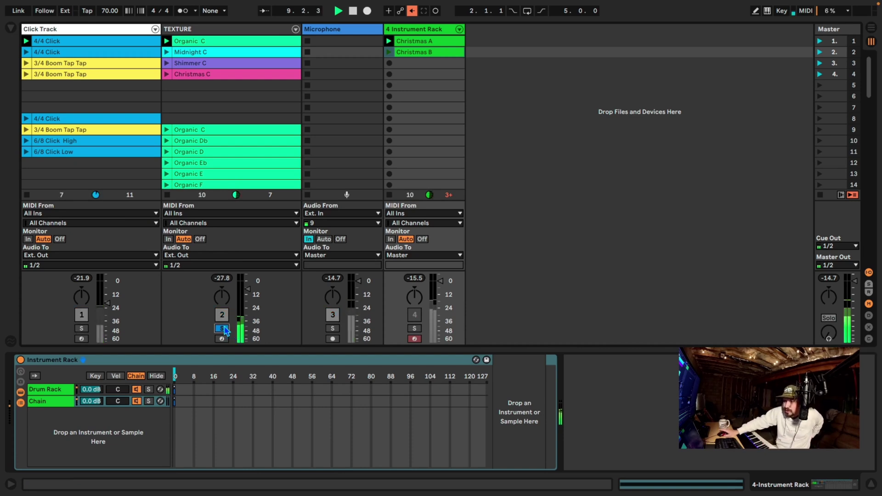
pyautogui.click(222, 329)
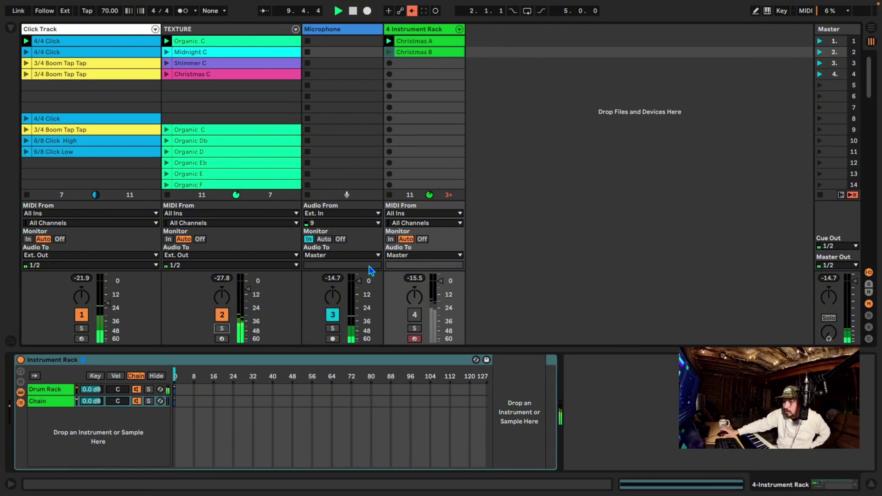
pyautogui.press('space')
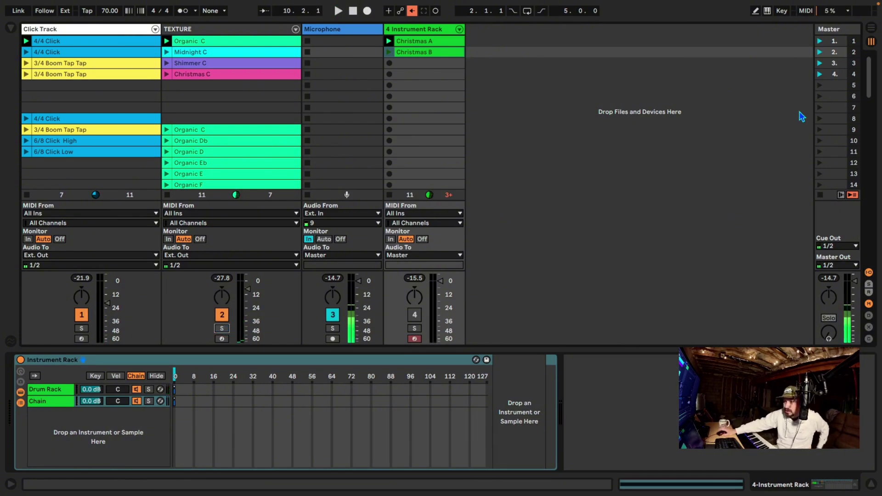
# - Show the Click Track's Drum Rack and open the second 4/4 Click clip's Good Click Low/High notes
pyautogui.click(50, 29)
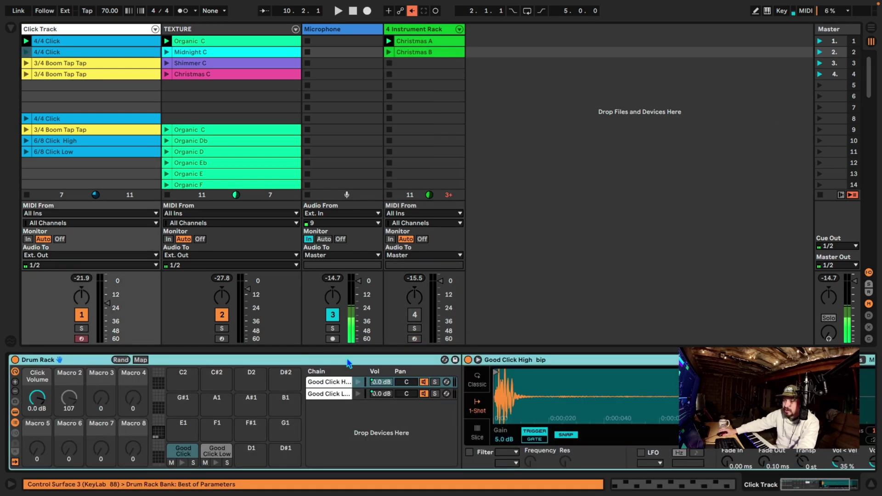
pyautogui.click(70, 51)
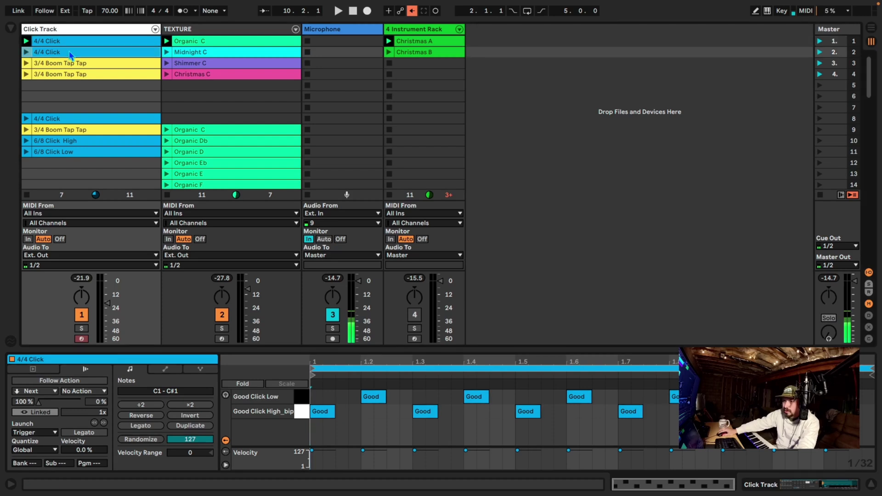